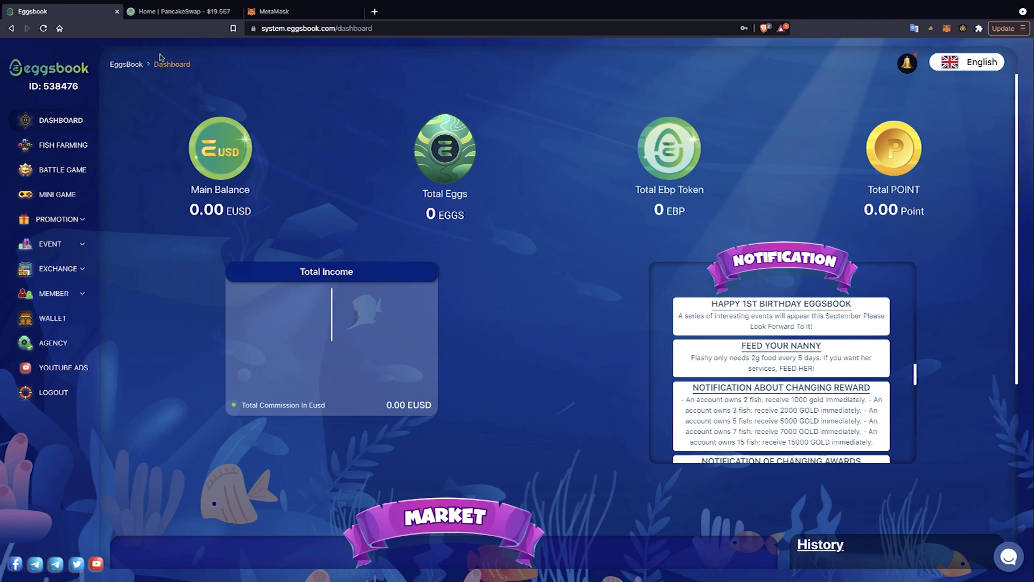
# - Open MetaMask's Custom RPC network form, then return to the Eggsbook wallet page
pyautogui.click(183, 12)
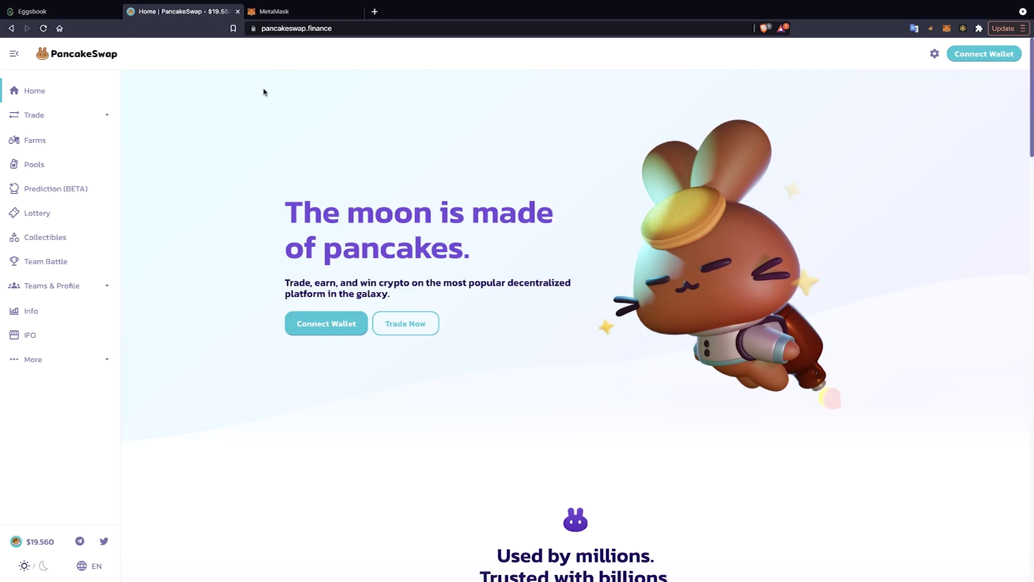
pyautogui.click(290, 11)
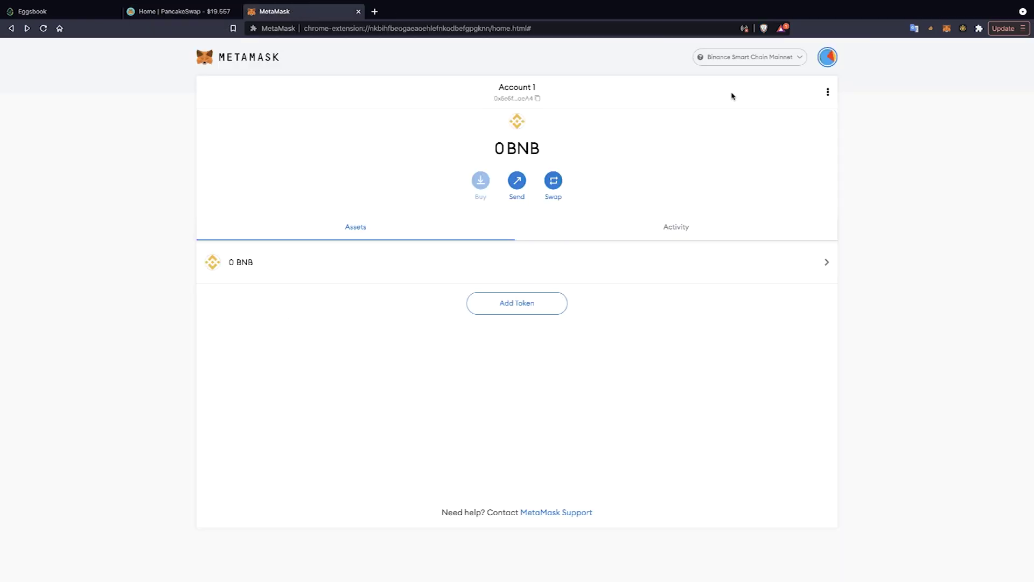
pyautogui.click(750, 59)
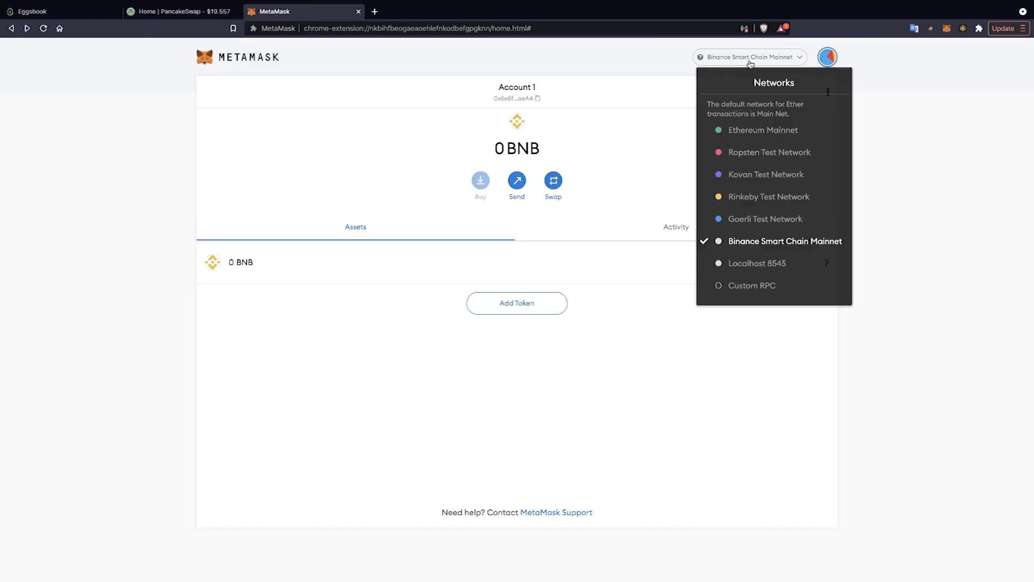
pyautogui.click(760, 292)
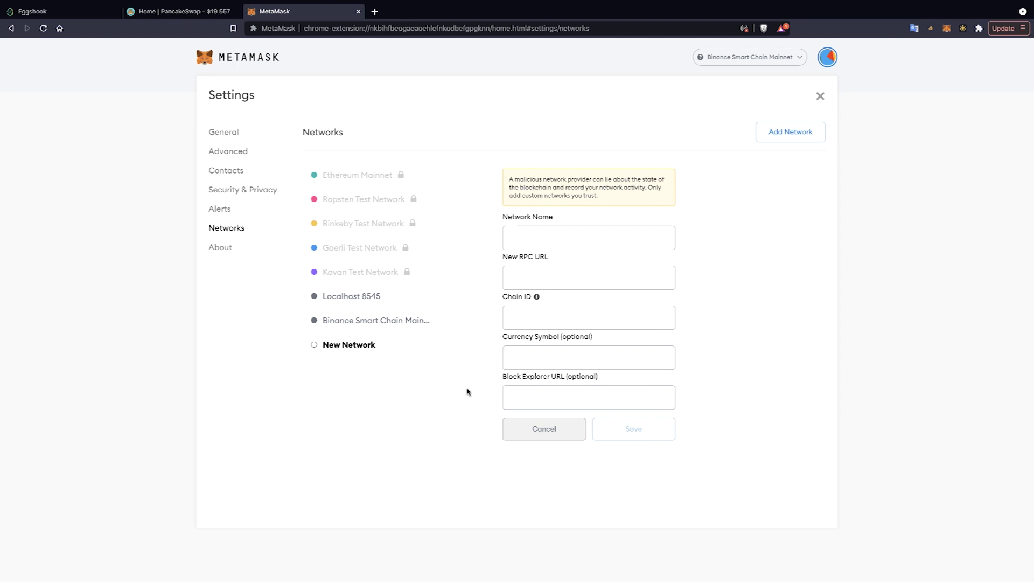
pyautogui.click(52, 19)
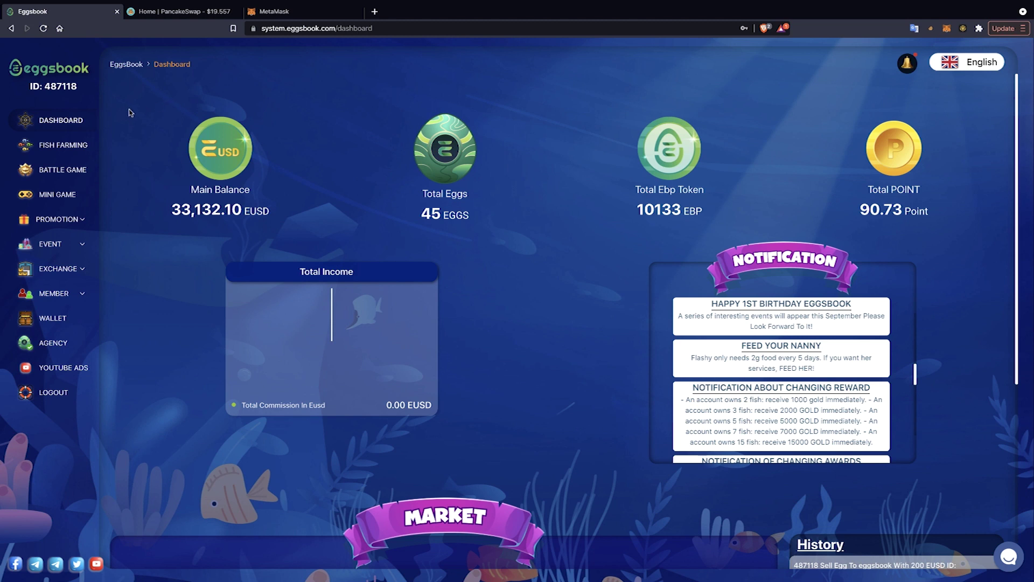
pyautogui.click(53, 322)
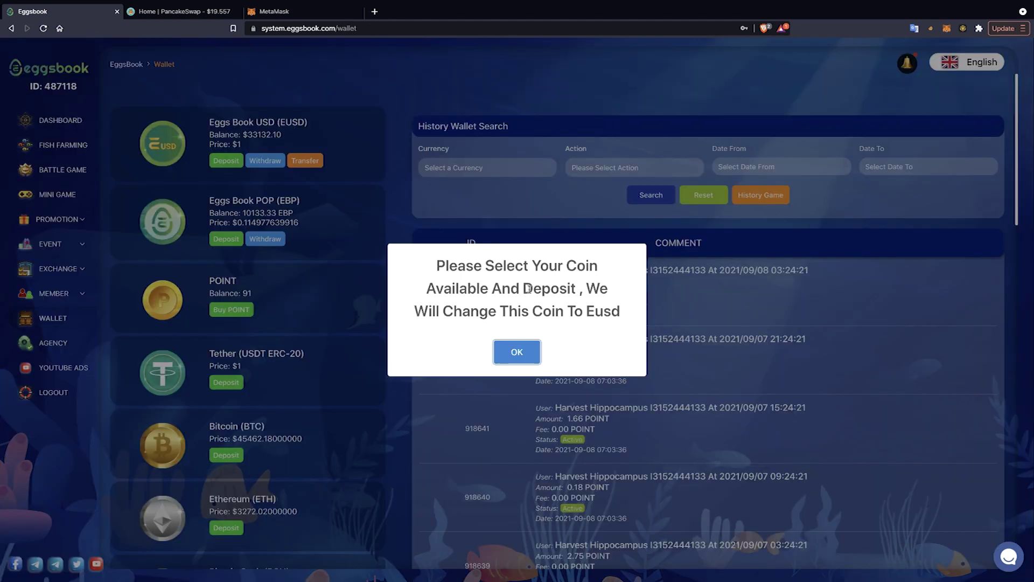
# - Dismiss the deposit notice and open the withdrawal form for Eggs Book POP (EBP)
pyautogui.click(516, 353)
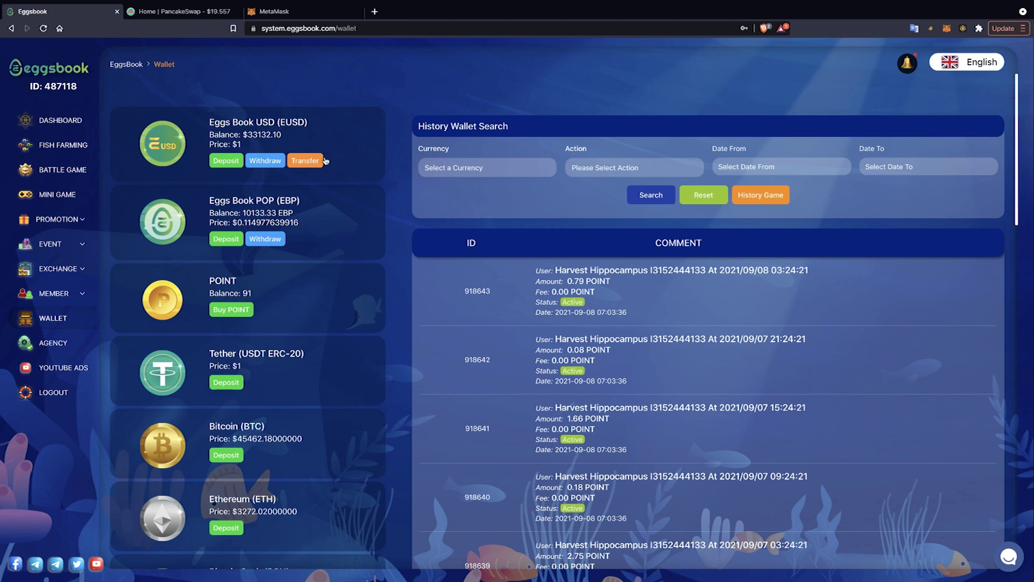
pyautogui.click(272, 239)
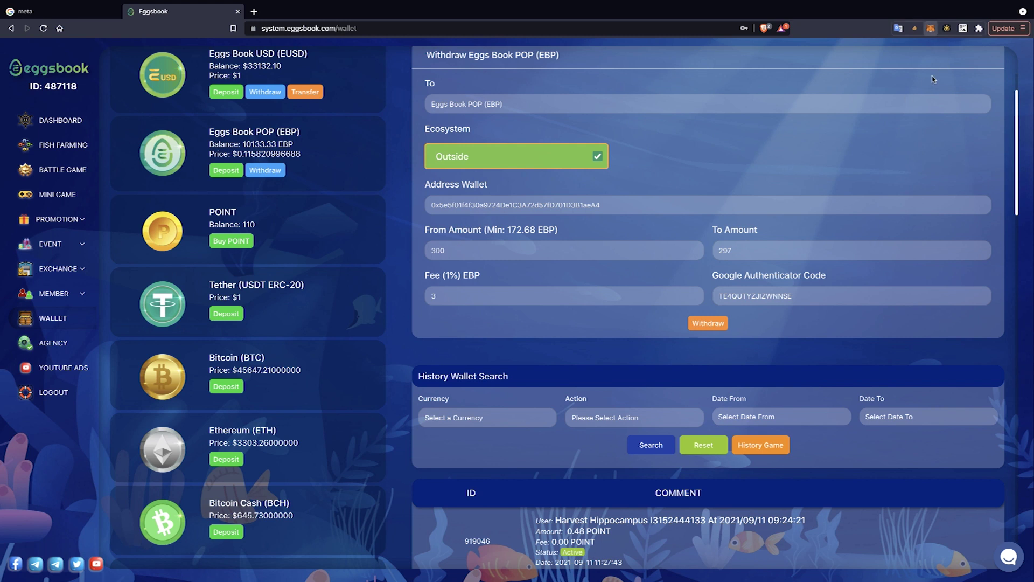
pyautogui.click(931, 28)
# - Paste the copied MetaMask account address into Address Wallet and set From Amount to 300 EBP
pyautogui.click(840, 96)
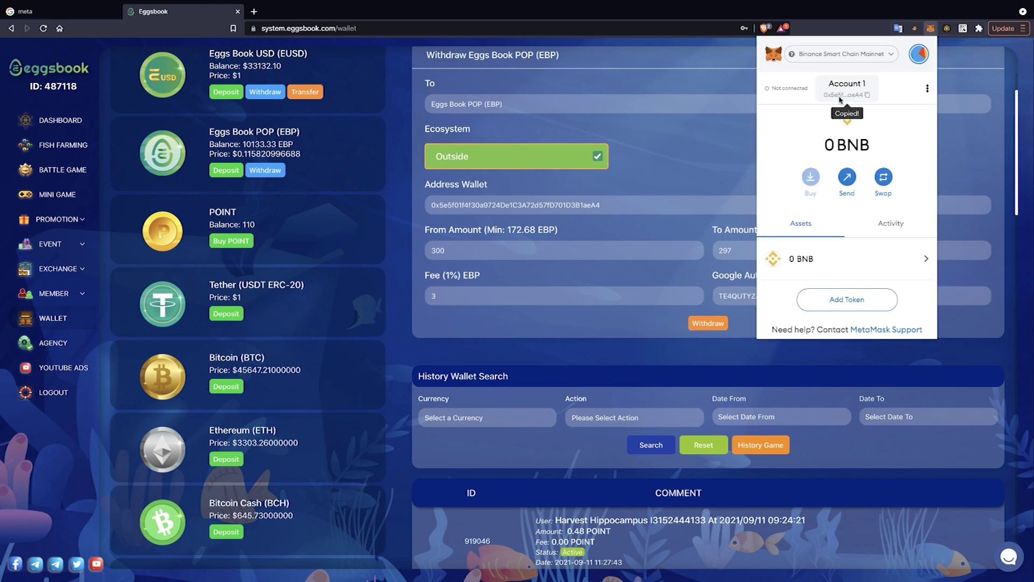
pyautogui.click(698, 156)
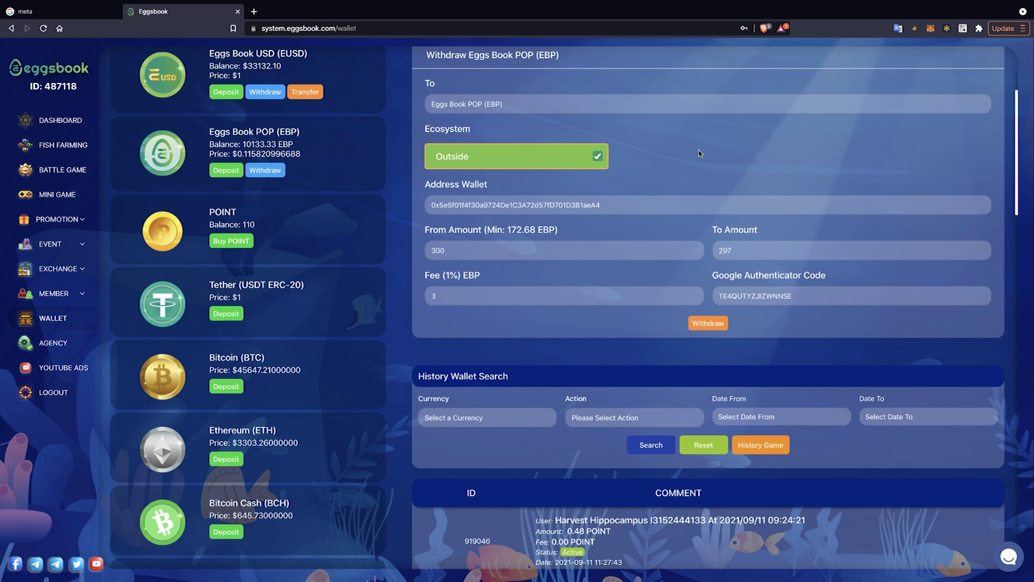
pyautogui.tripleClick(645, 205)
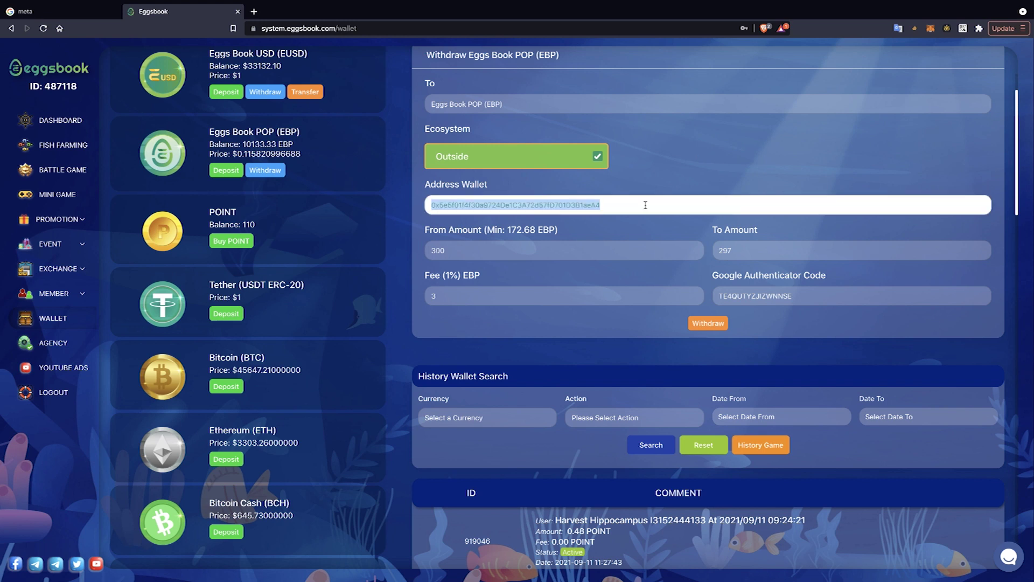
pyautogui.hotkey('ctrl', 'v')
pyautogui.click(684, 158)
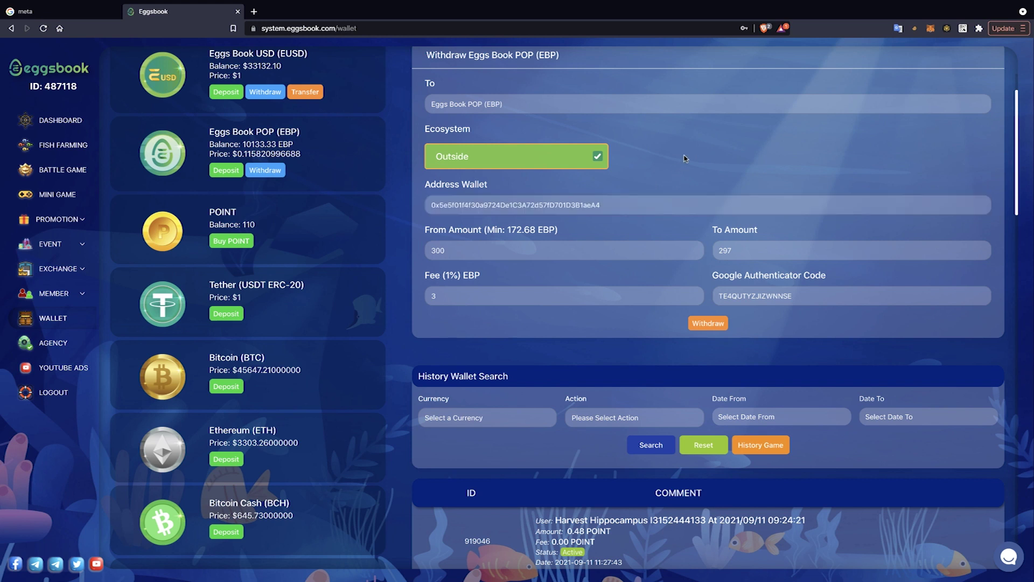
pyautogui.tripleClick(553, 249)
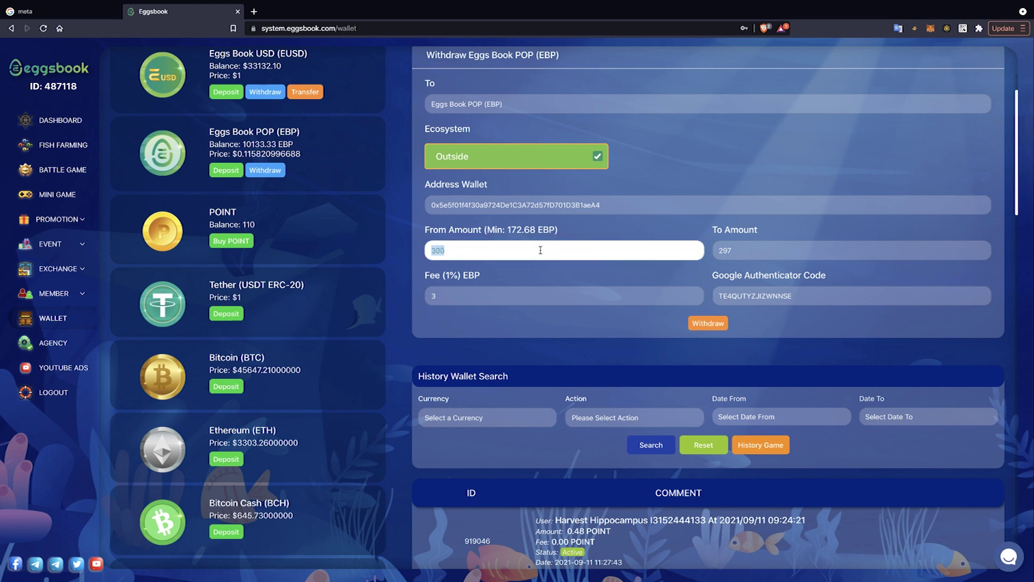
pyautogui.write('30')
pyautogui.click(668, 165)
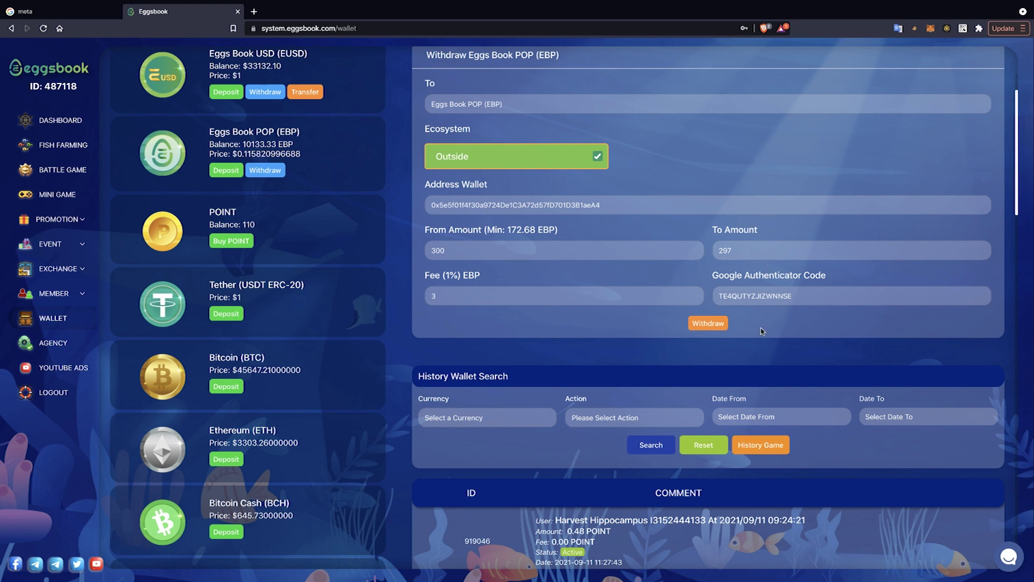
# - Submit the 300 EBP withdrawal and confirm it in the Are You Sure? dialog
pyautogui.click(709, 324)
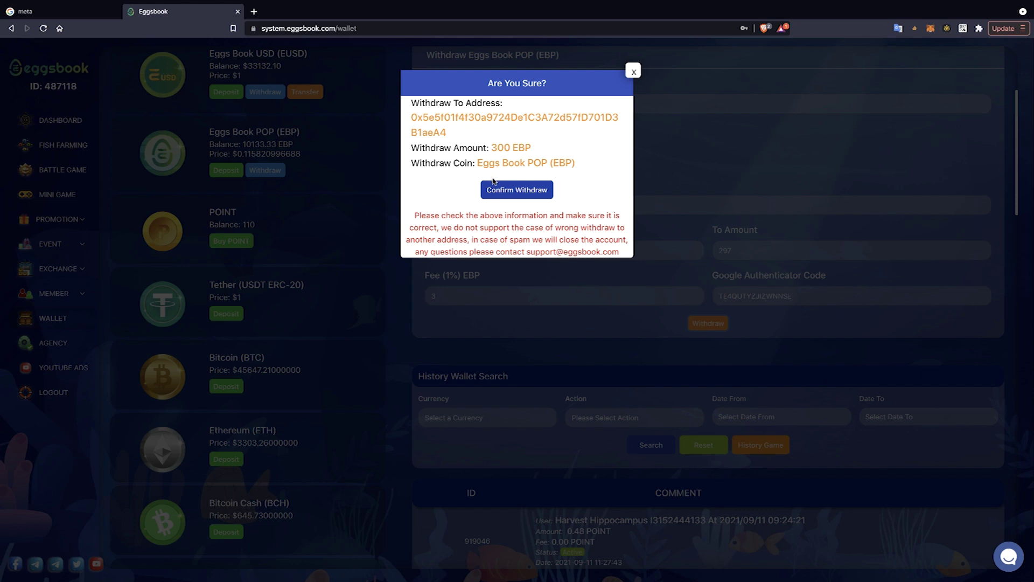
pyautogui.click(522, 191)
pyautogui.click(631, 71)
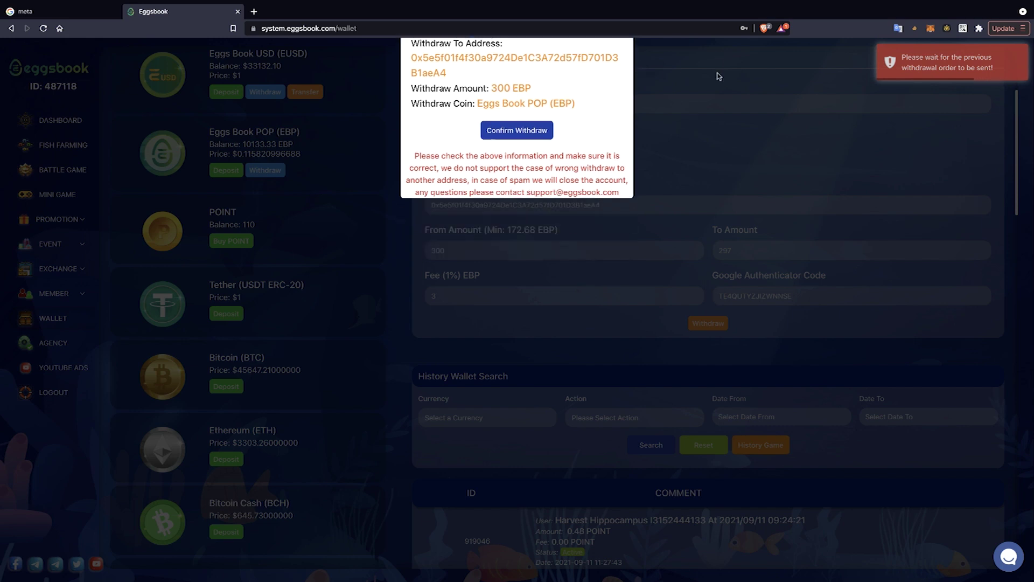
# - Go to PancakeSwap's Trade > Exchange page
pyautogui.hotkey('ctrl', 'a')
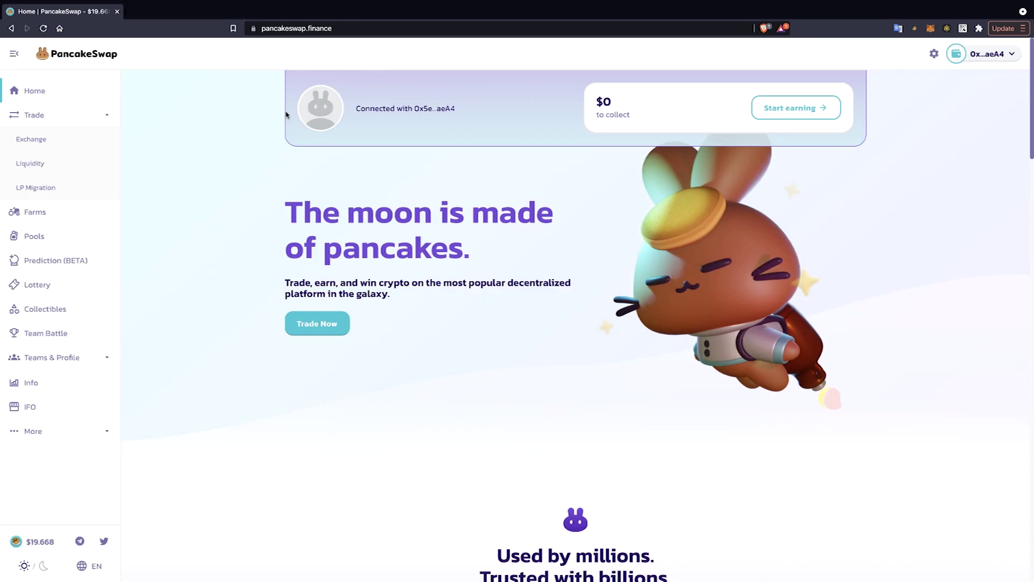
pyautogui.click(51, 114)
pyautogui.click(51, 115)
pyautogui.click(56, 145)
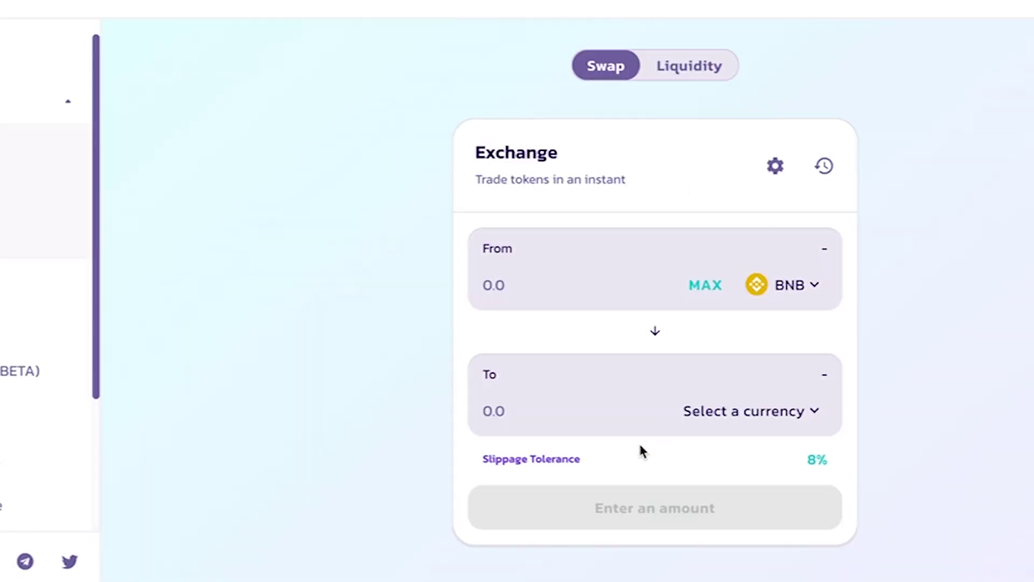
# - Import the EBP token from its pasted contract address as the currency to receive
pyautogui.click(752, 411)
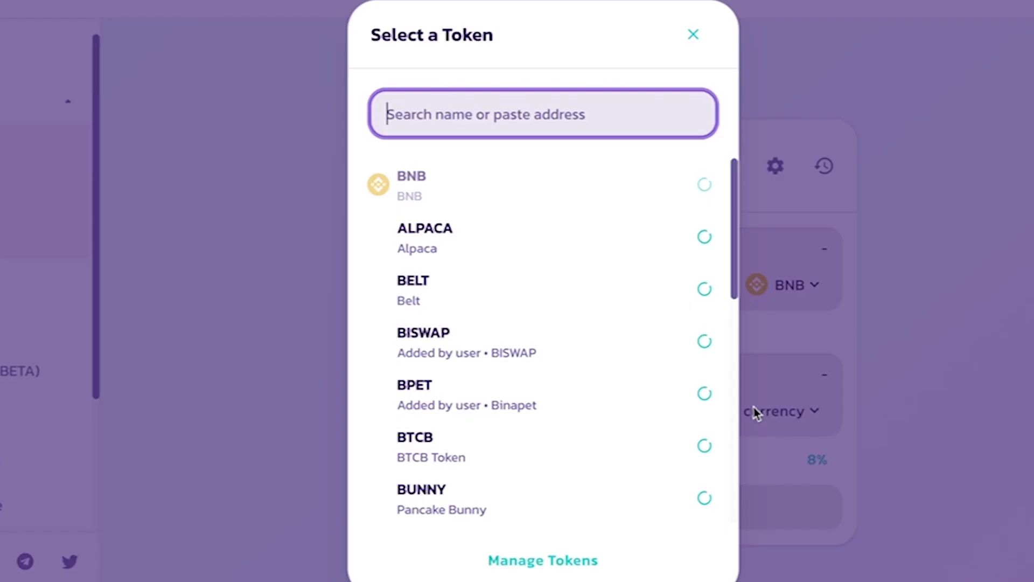
pyautogui.hotkey('ctrl', 'v')
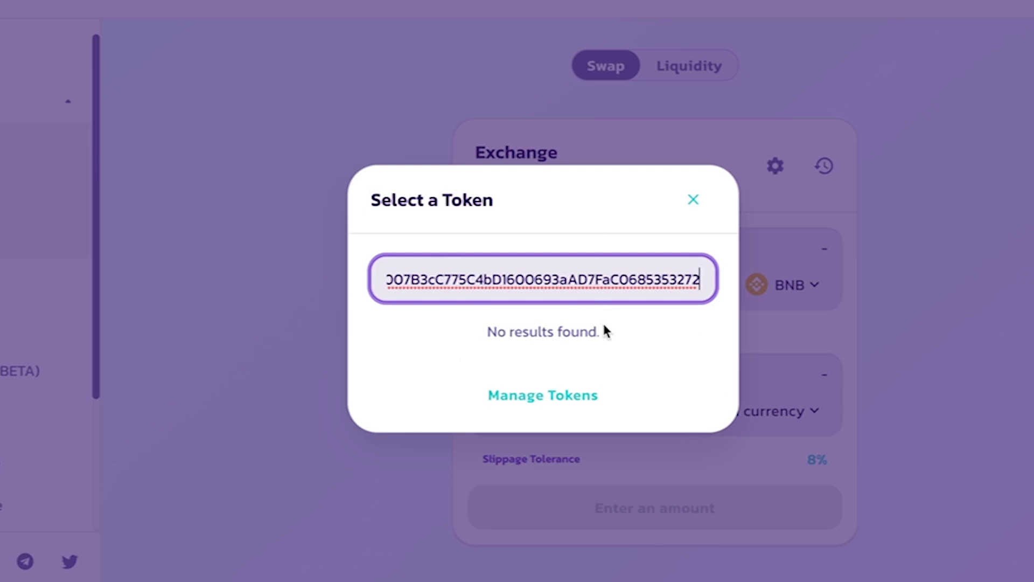
pyautogui.click(478, 306)
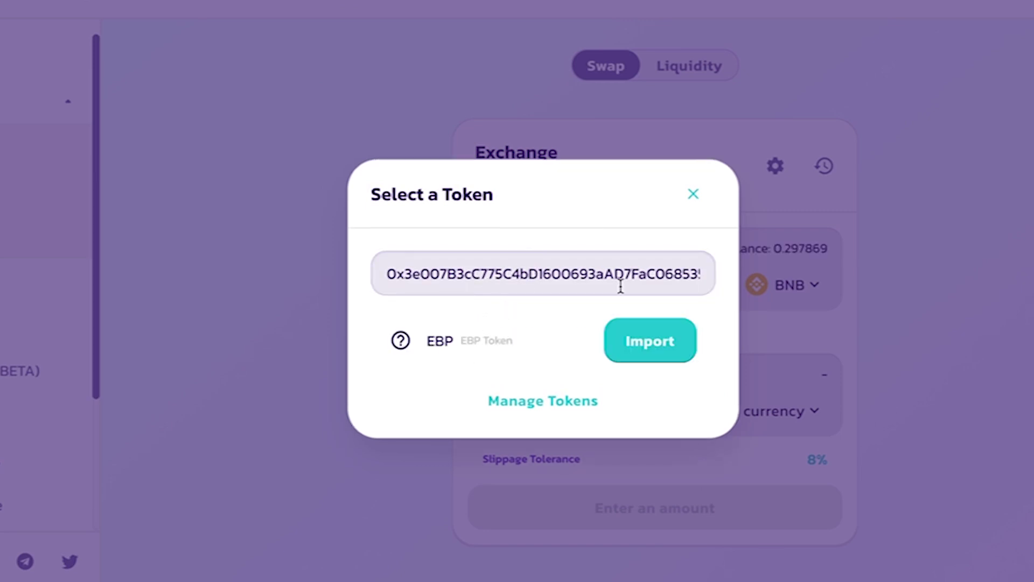
pyautogui.moveTo(504, 274); pyautogui.dragTo(700, 266)
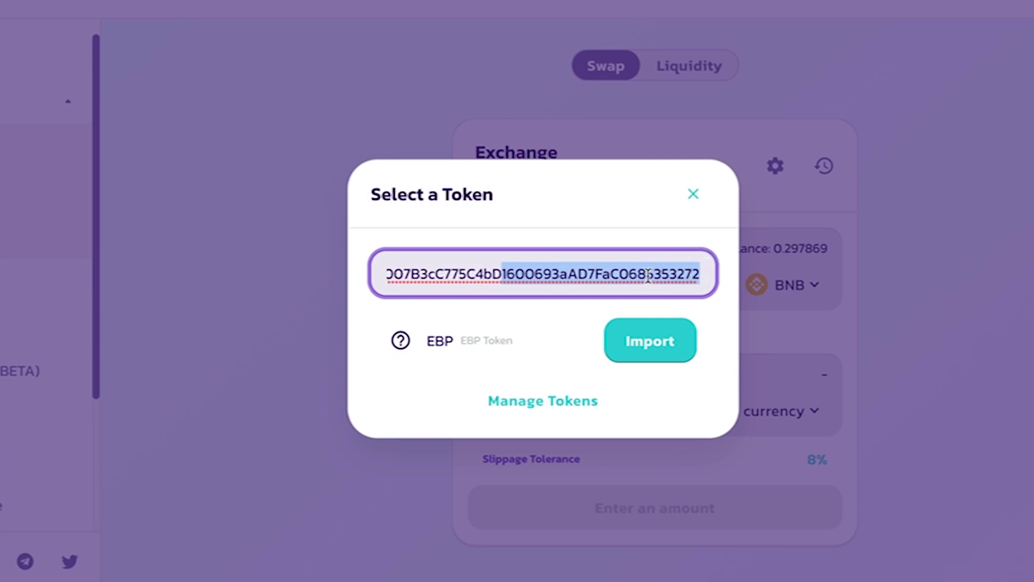
pyautogui.doubleClick(549, 275)
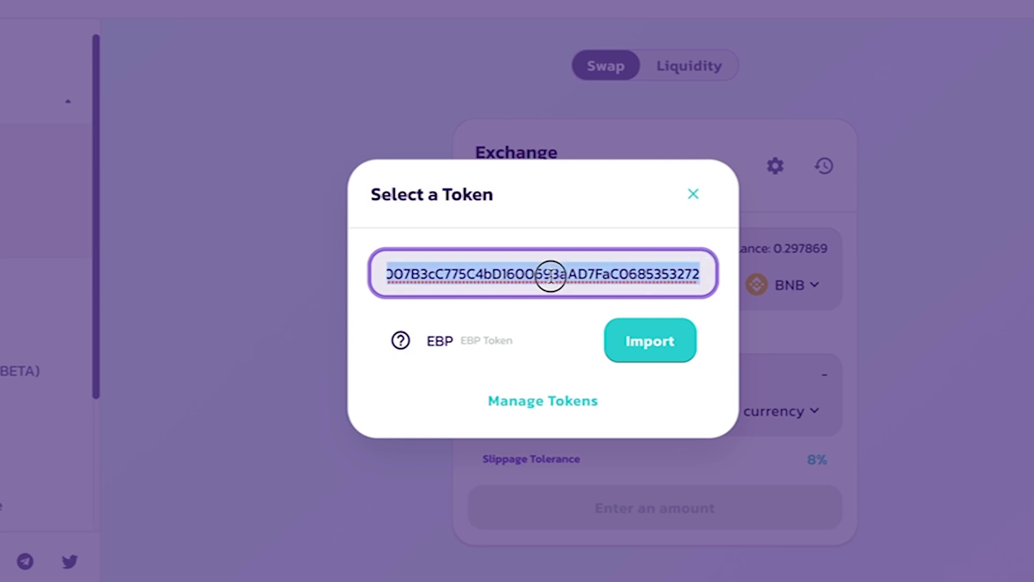
pyautogui.click(446, 272)
pyautogui.moveTo(388, 274); pyautogui.dragTo(700, 274)
pyautogui.click(646, 345)
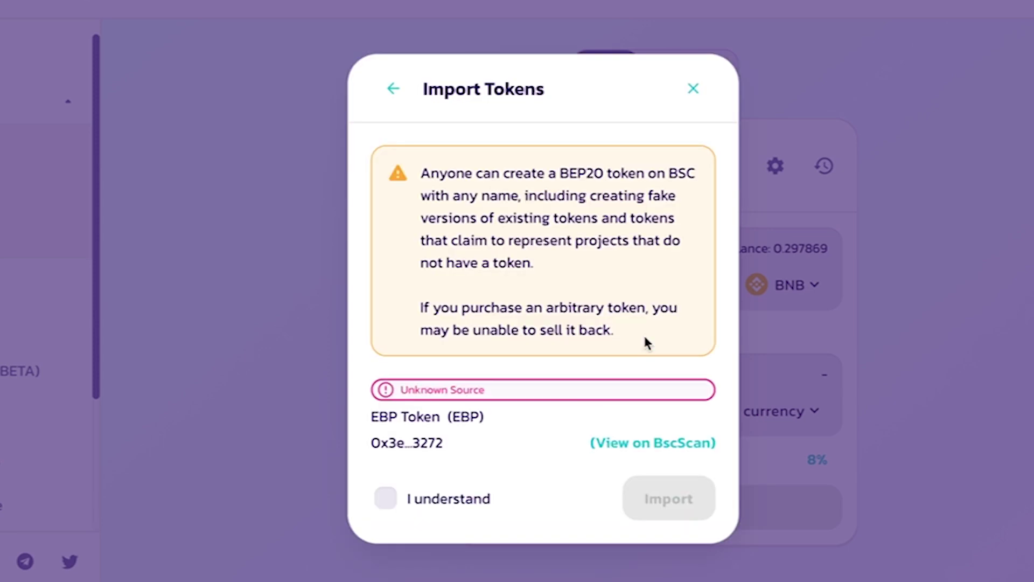
pyautogui.click(384, 498)
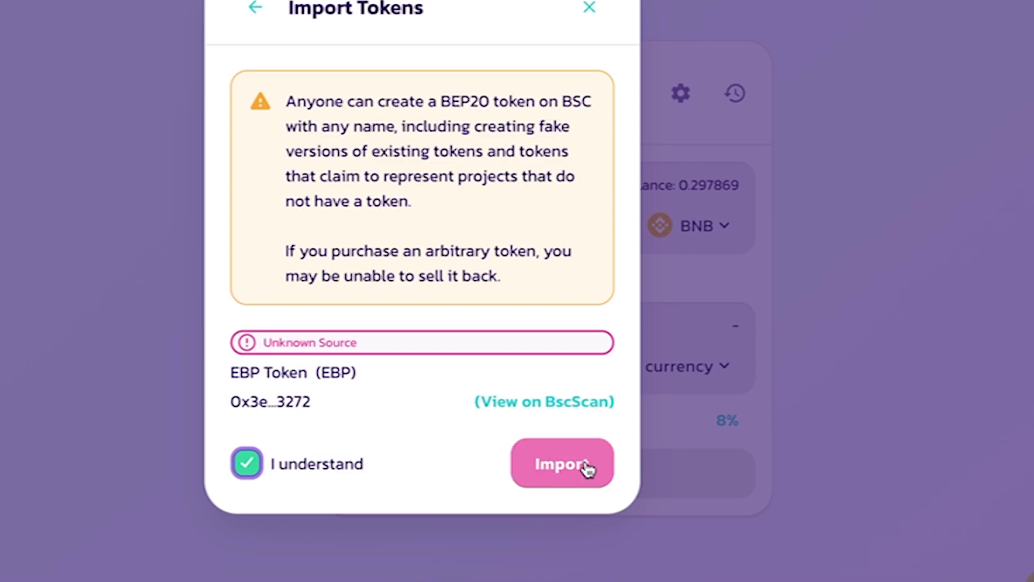
pyautogui.click(588, 467)
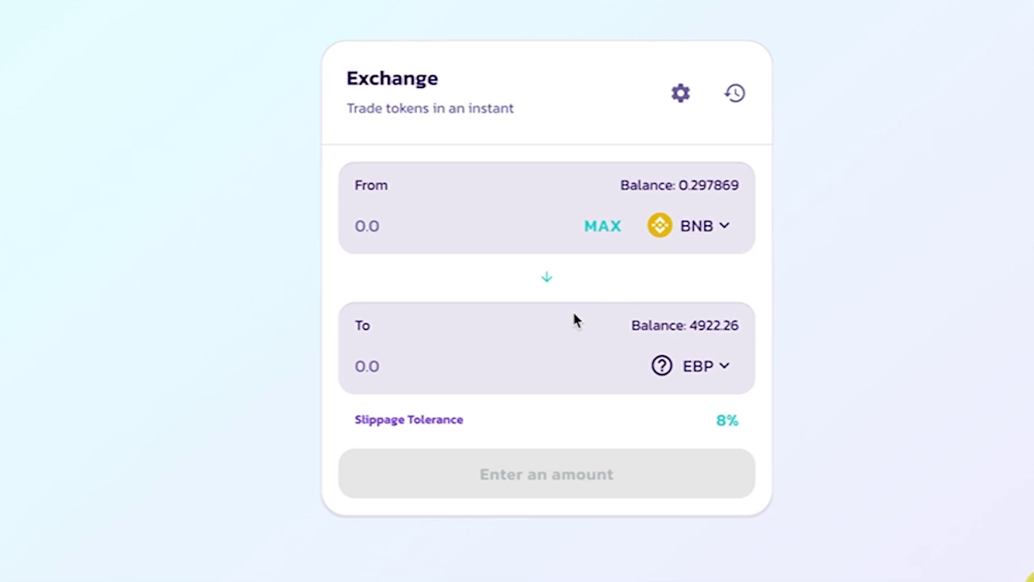
# - Reverse the pair and enter 2000 EBP to sell for about 0.446219 BNB, then review
pyautogui.click(548, 281)
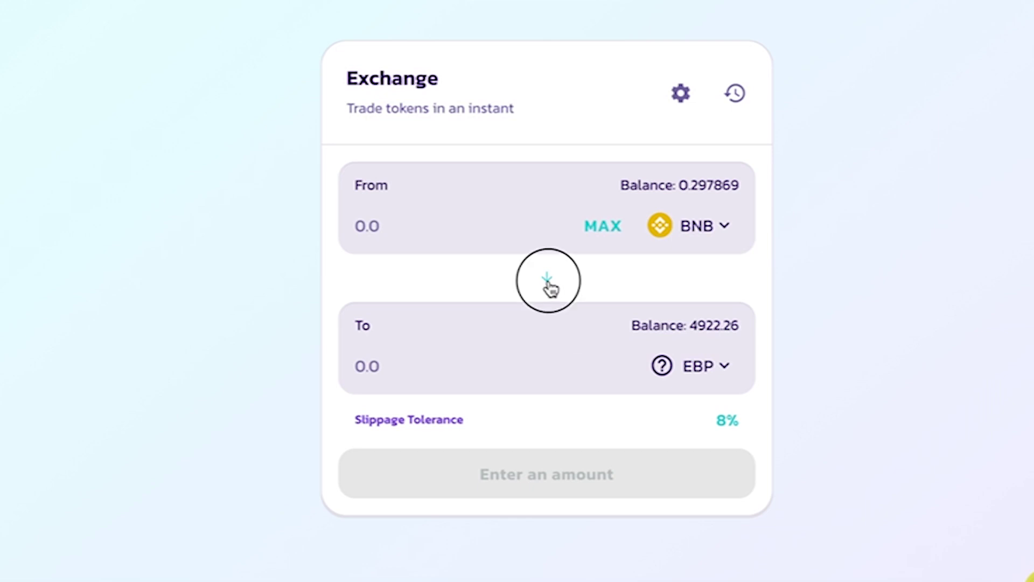
pyautogui.click(486, 221)
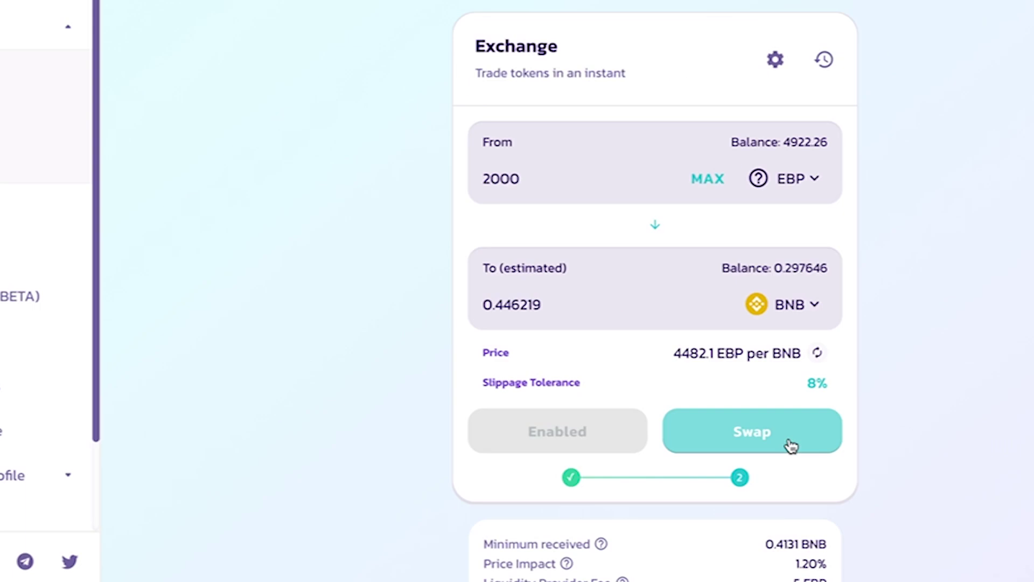
pyautogui.click(790, 446)
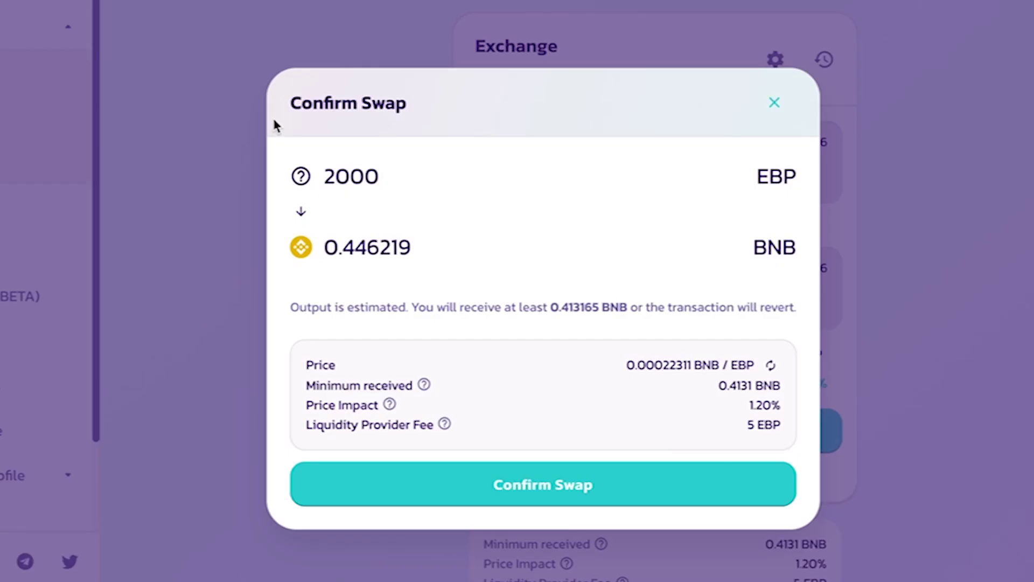
# - Confirm the 2000 EBP swap, close the submitted notice, and flip the pair to BNB-for-EBP
pyautogui.click(561, 494)
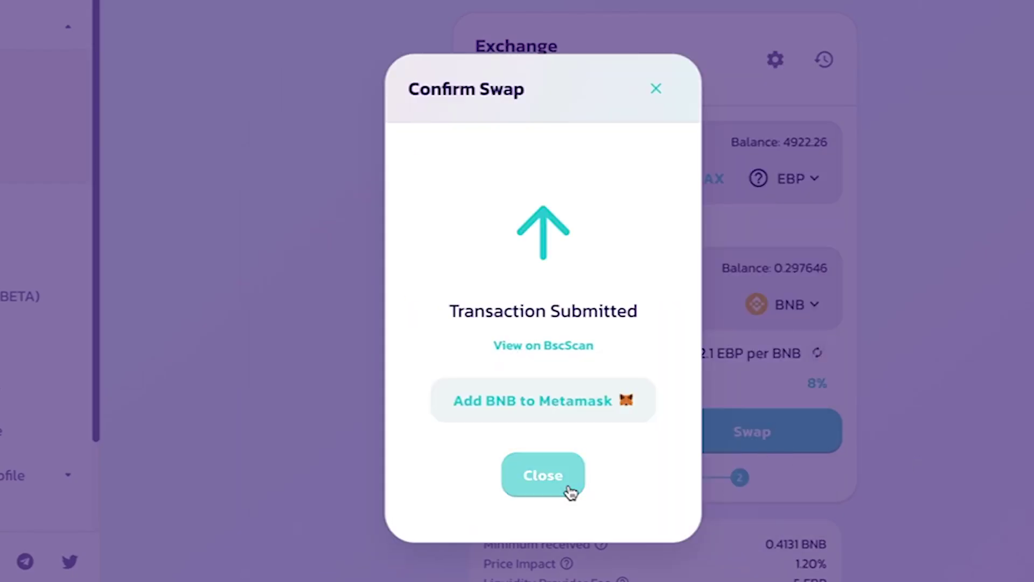
pyautogui.click(516, 474)
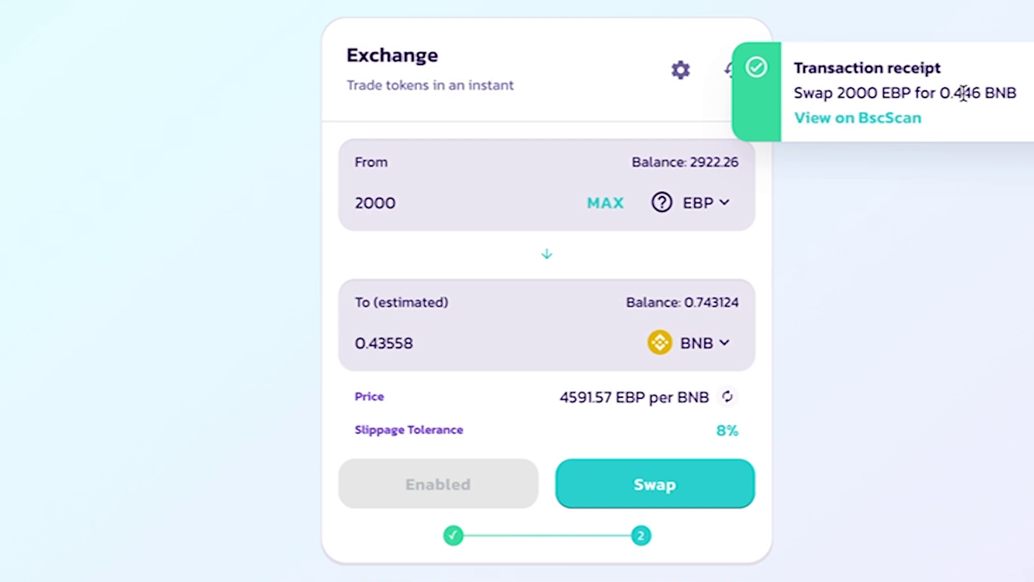
pyautogui.click(547, 269)
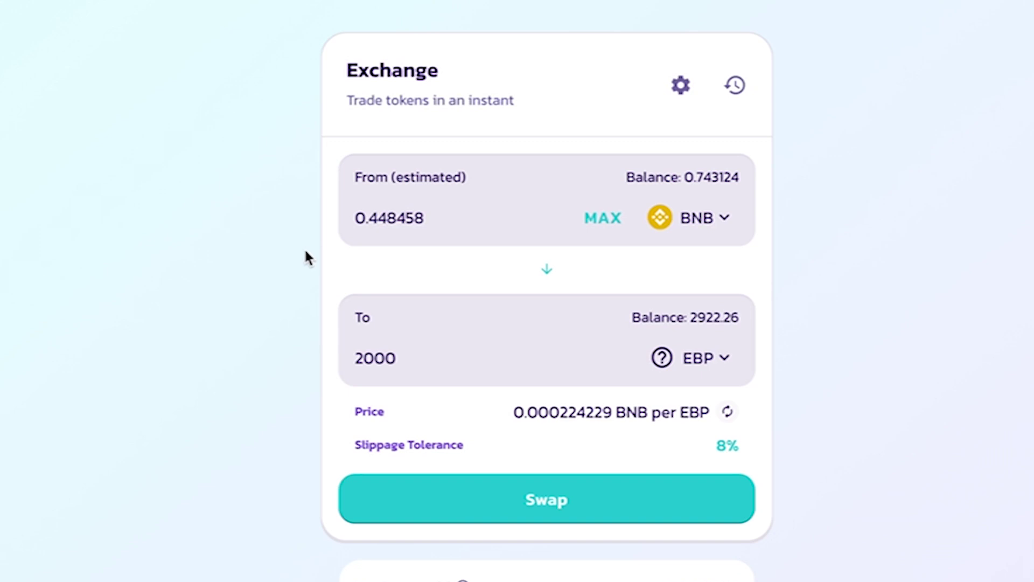